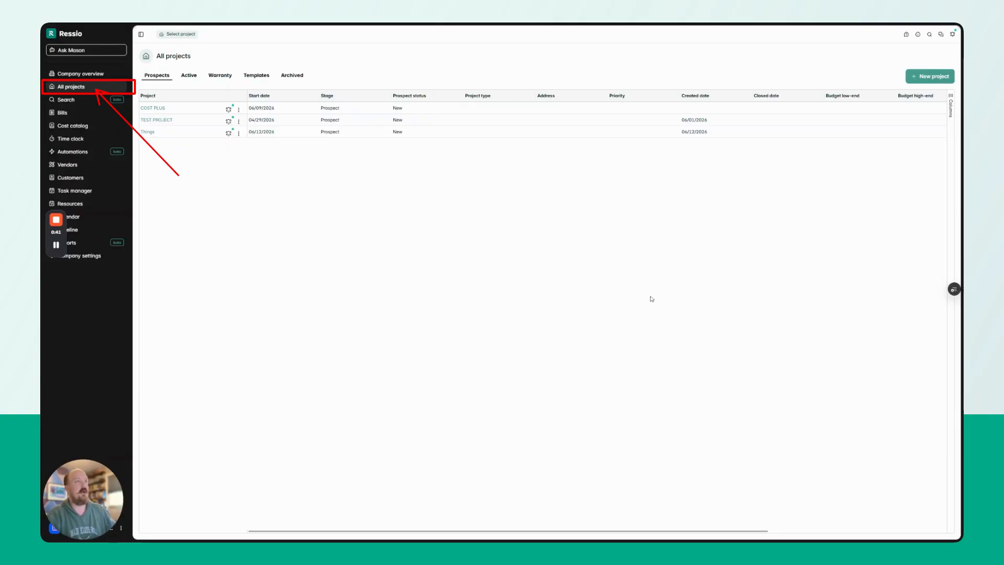
Review the VERY COMPLETE TEMPLATE's estimate and schedule, then start a new project from All projects.
click(260, 77)
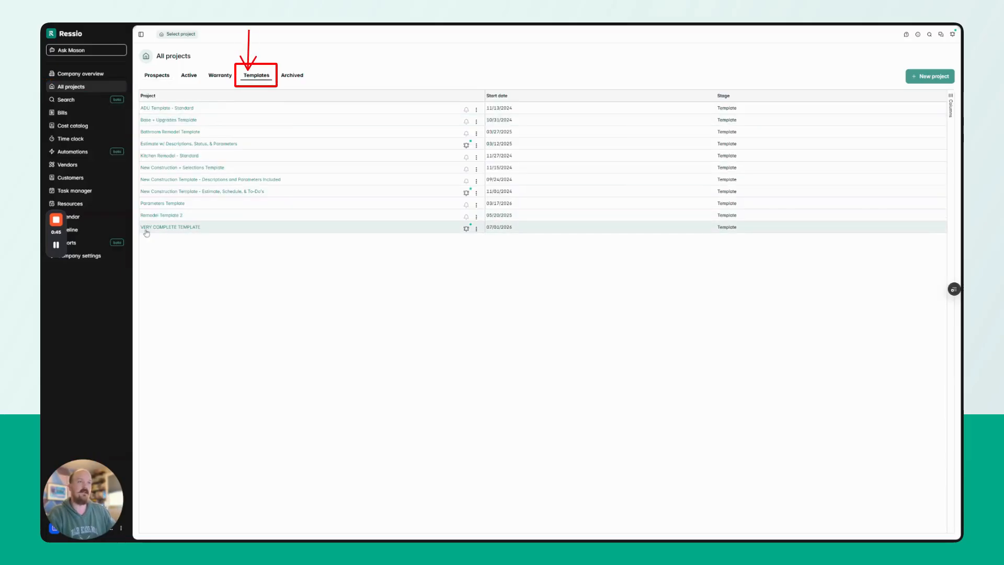
click(169, 231)
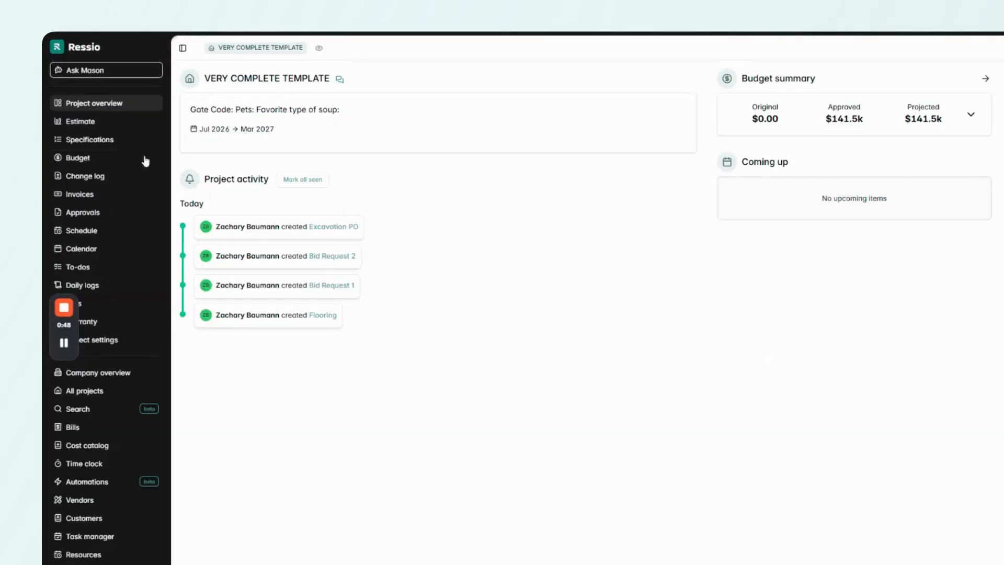
click(105, 127)
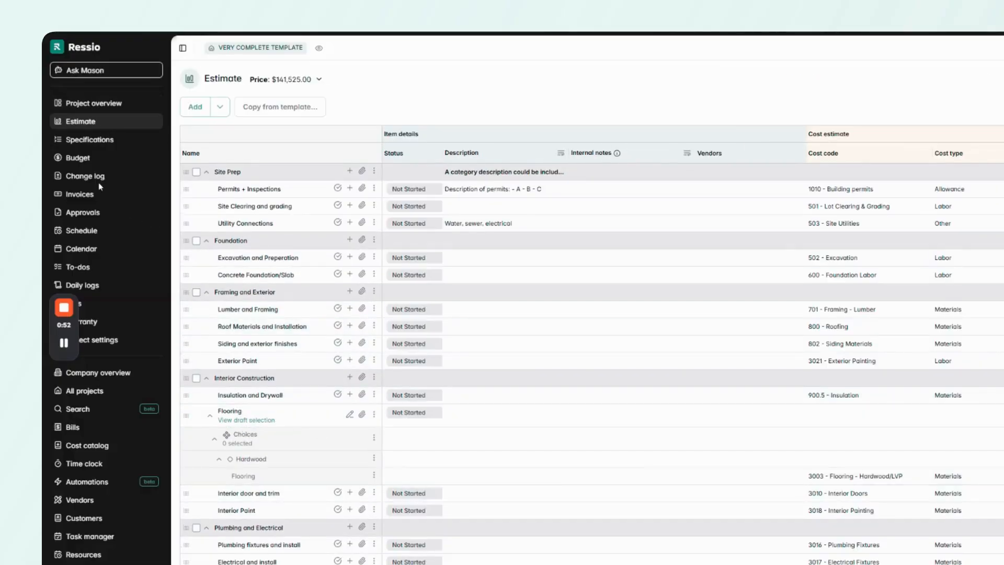
click(98, 237)
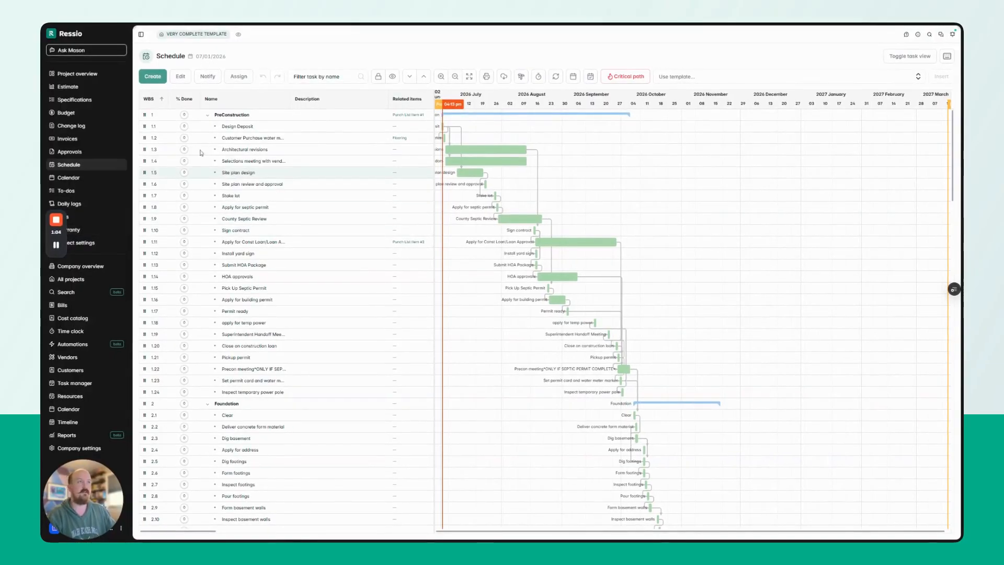
click(81, 282)
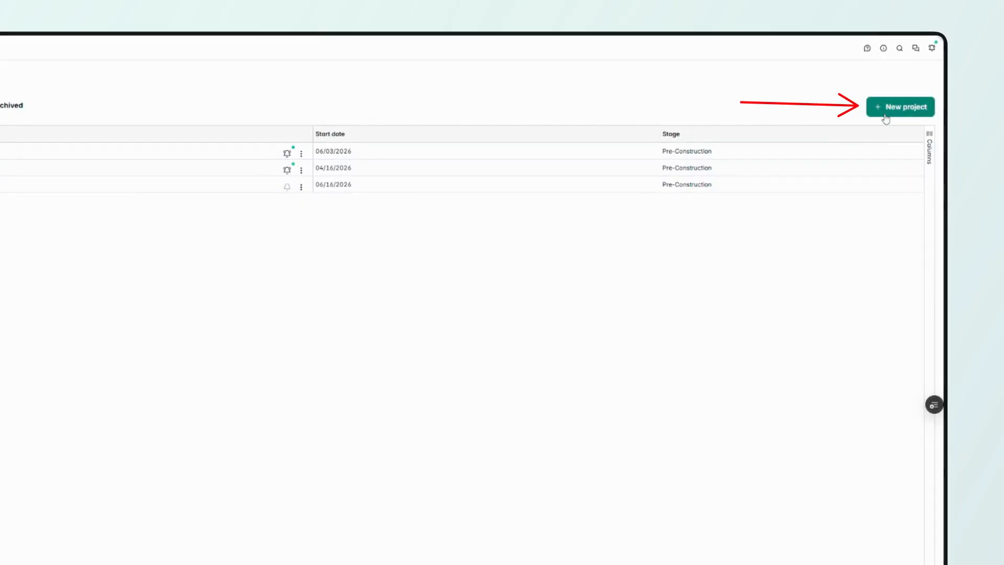
click(885, 118)
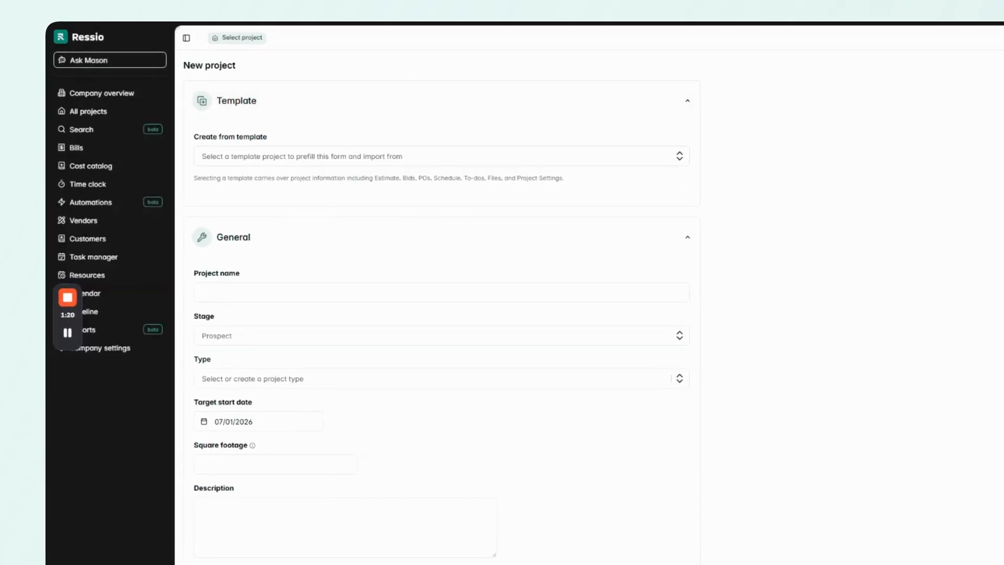
Open the Create from template dropdown and scroll through the available templates.
click(439, 156)
scroll(441, 215, down, 2)
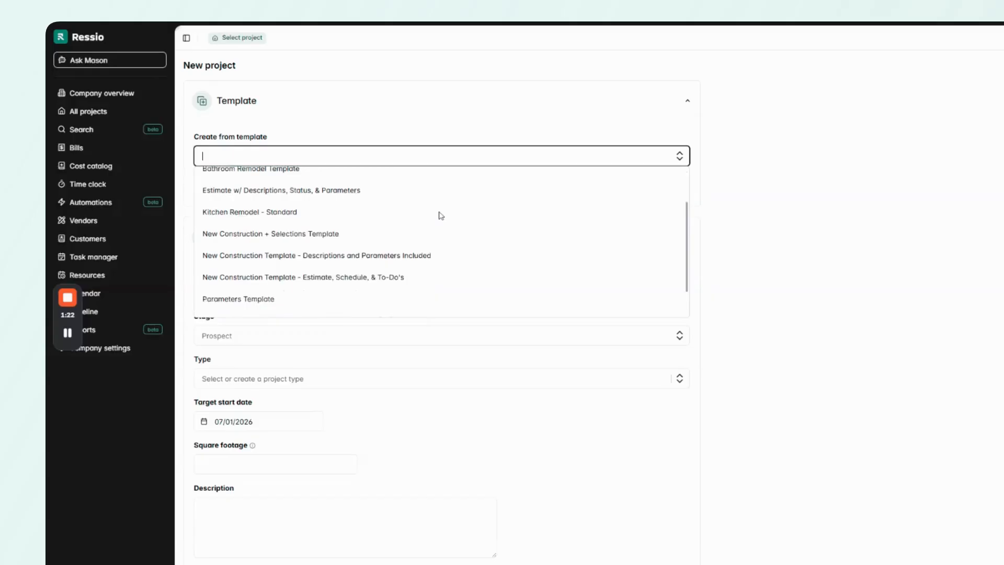
scroll(441, 216, down, 1)
scroll(440, 219, up, 3)
scroll(441, 223, down, 3)
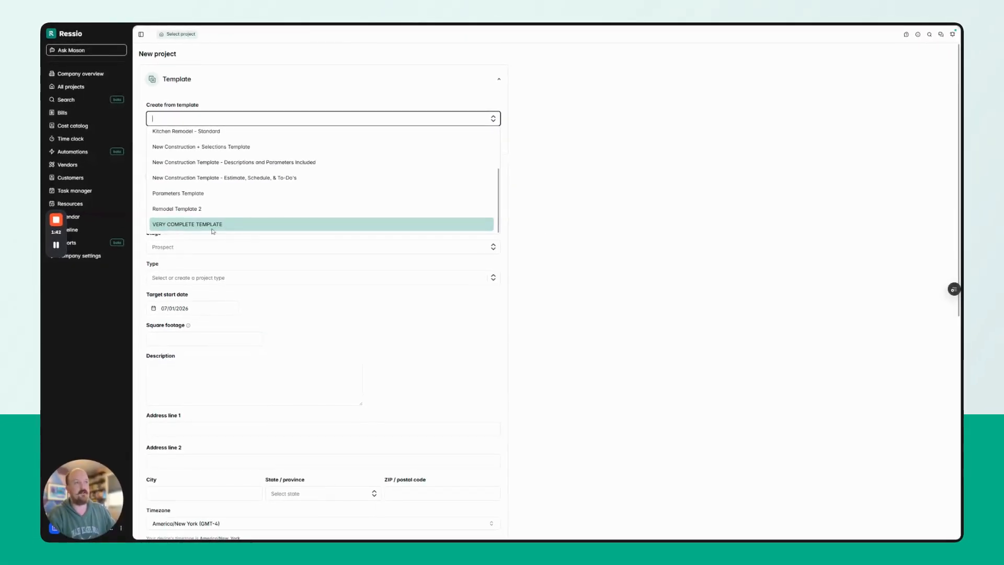
Base the project on VERY COMPLETE TEMPLATE, set target start 07/27/2026, and enter the client family's ADU name.
click(196, 225)
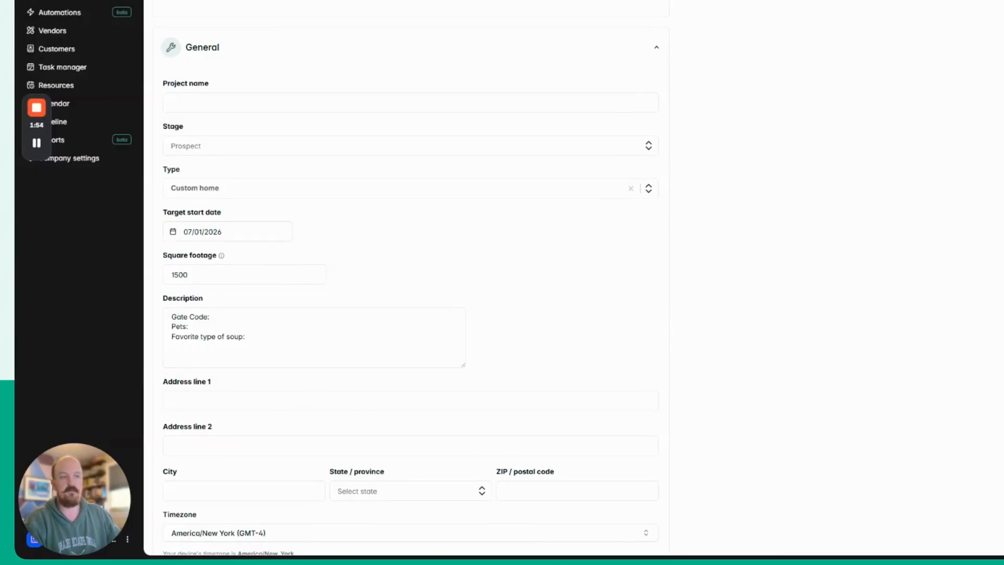
click(220, 231)
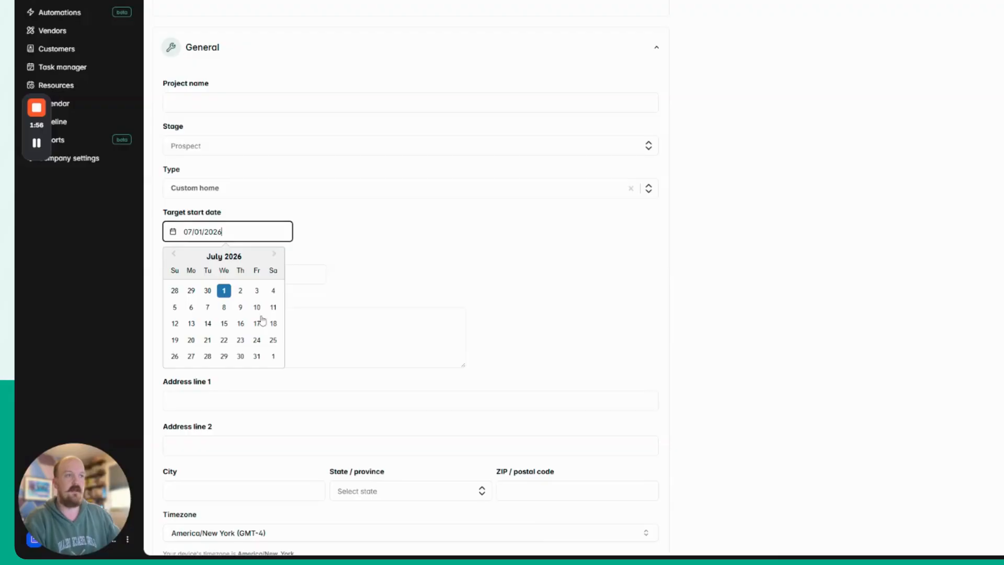
click(191, 355)
click(356, 103)
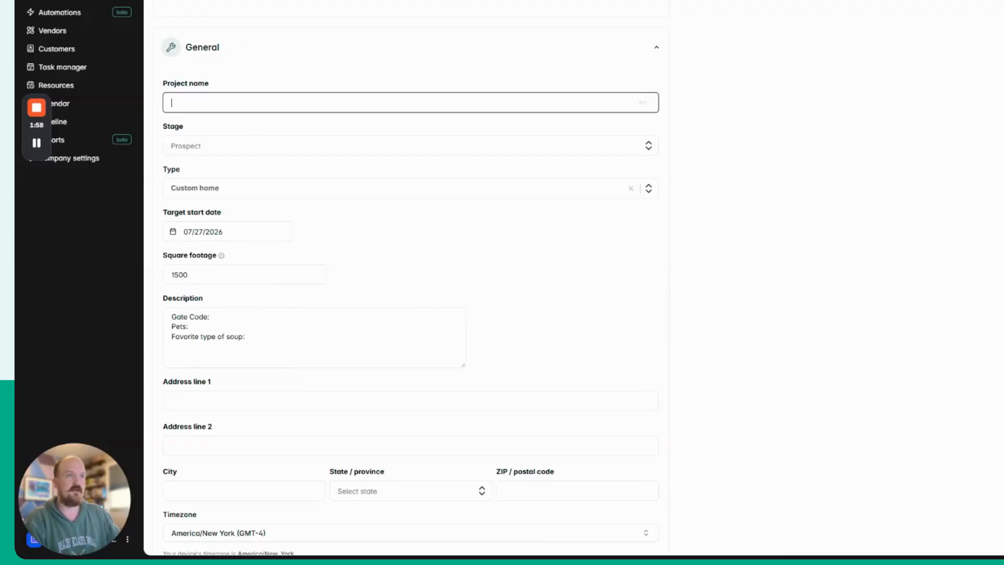
text(Baumann Family ADU)
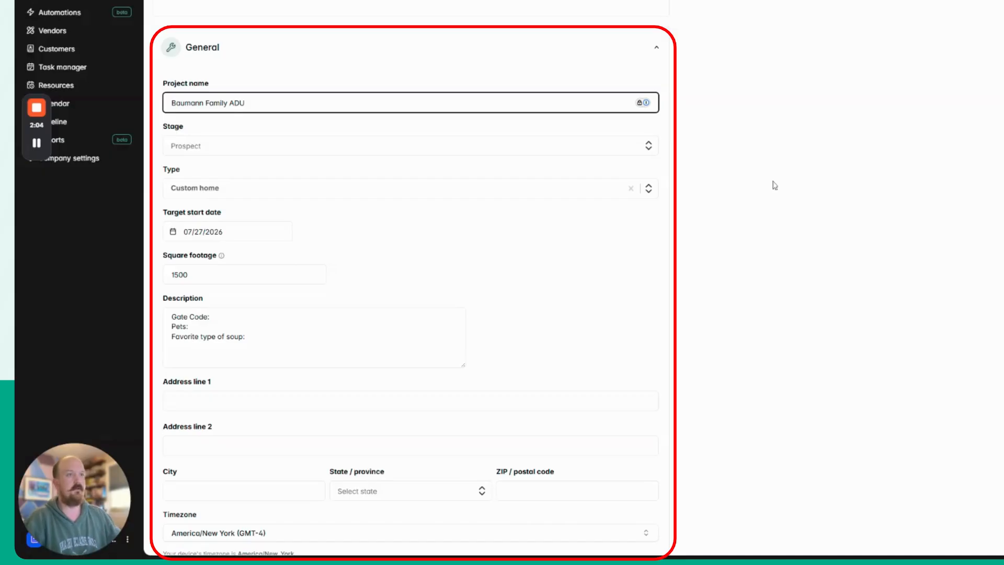
click(839, 118)
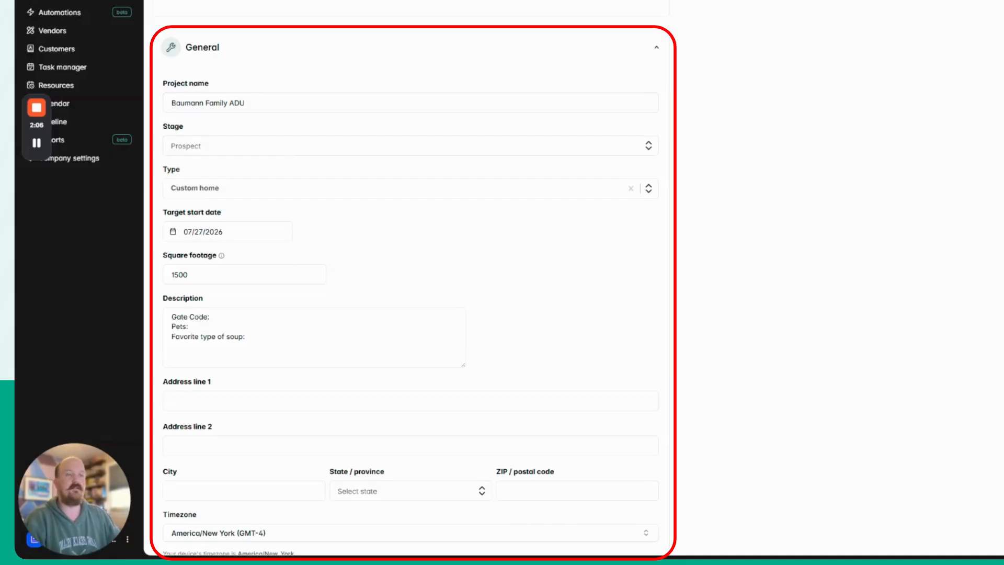
Scroll to the bottom of the New project form and create the project from the template.
scroll(228, 238, down, 4)
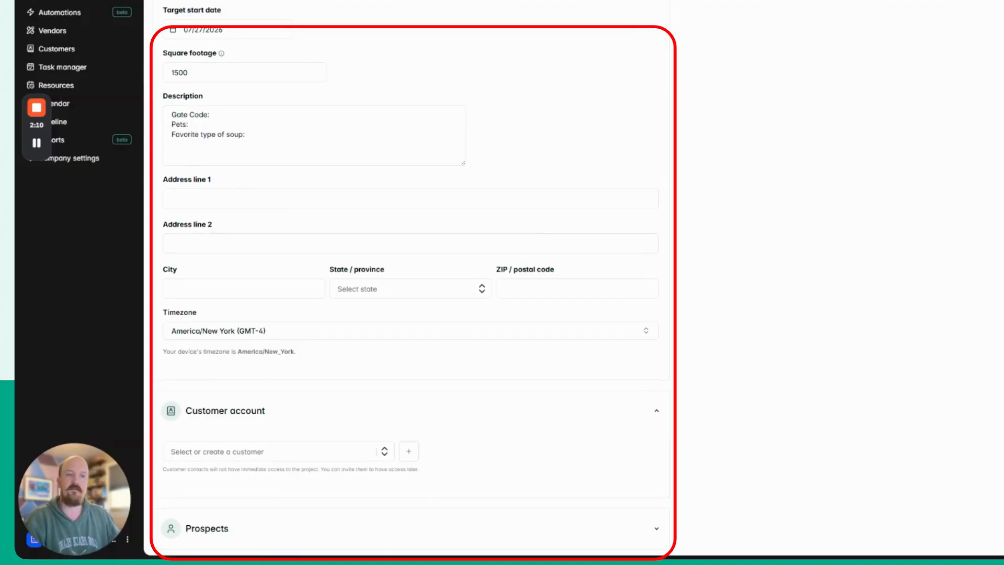
scroll(331, 205, down, 4)
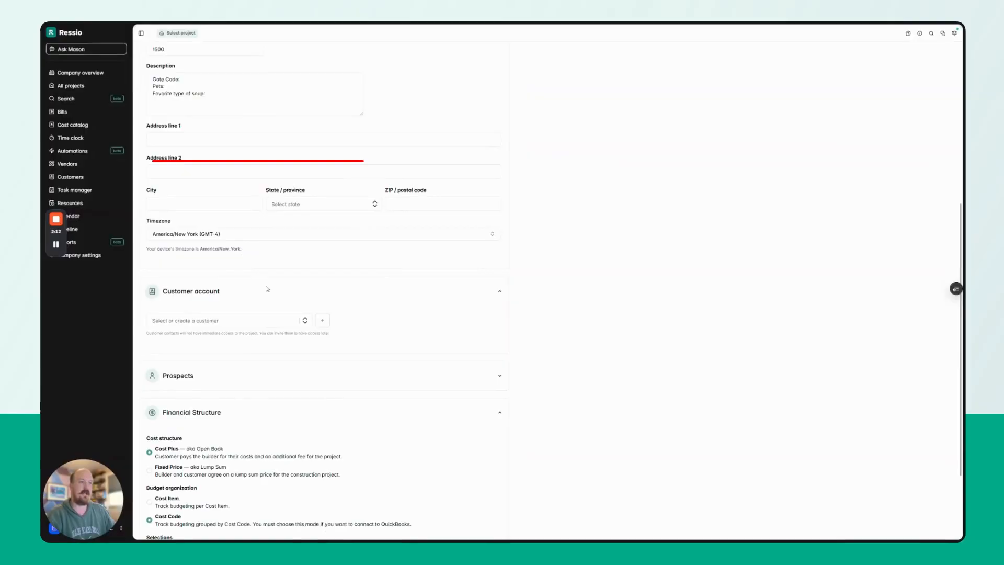
scroll(219, 302, down, 2)
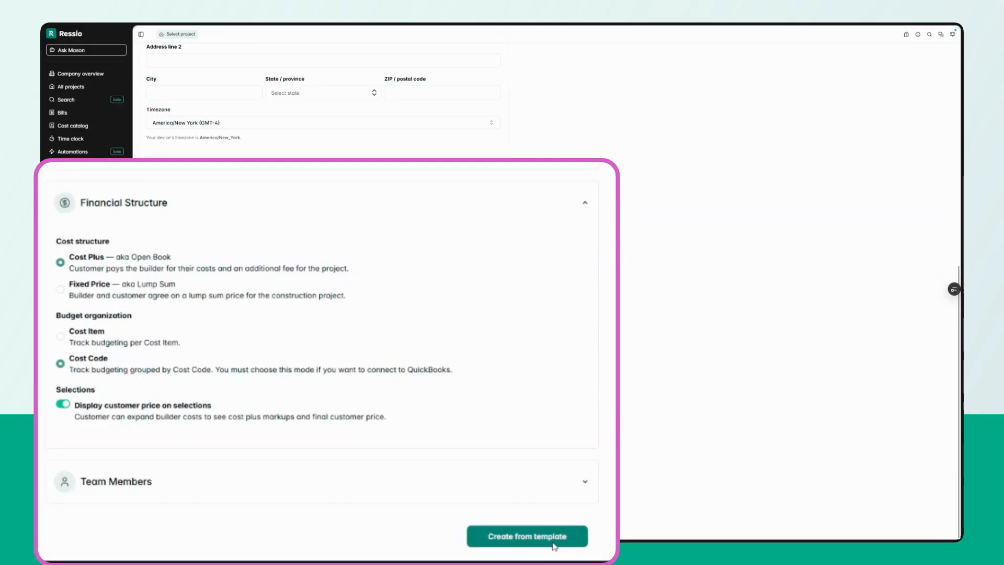
scroll(452, 289, up, 10)
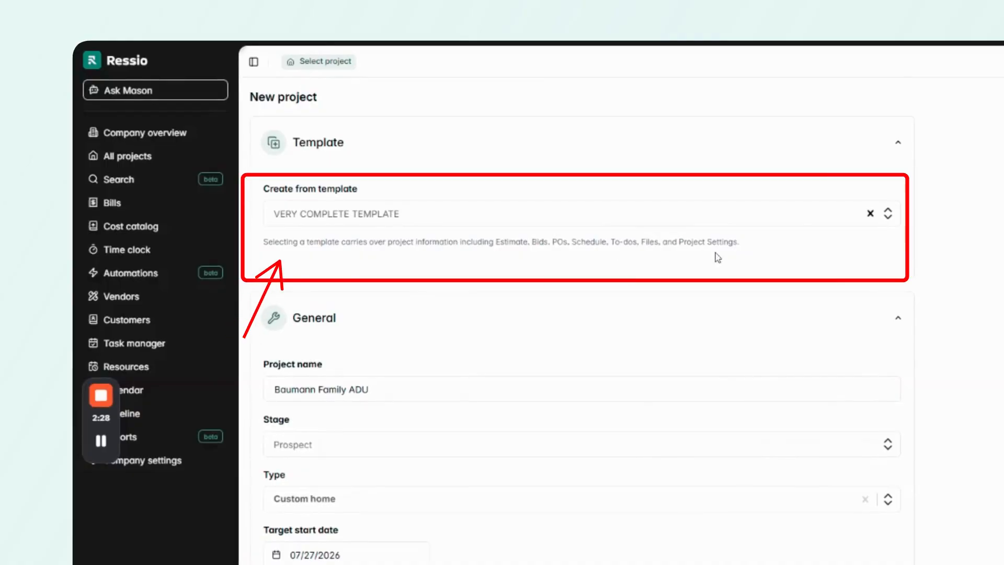
scroll(726, 330, down, 8)
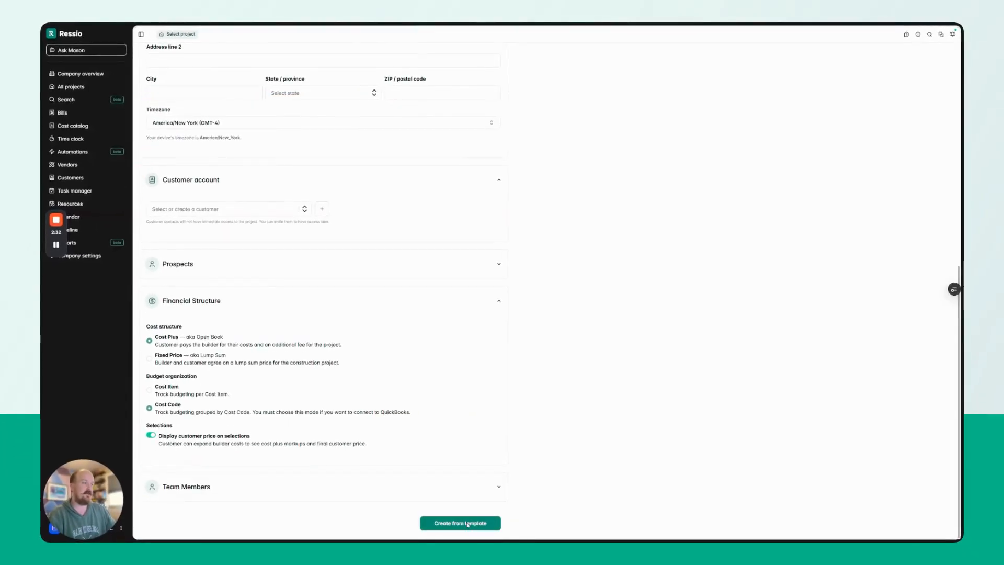
click(468, 525)
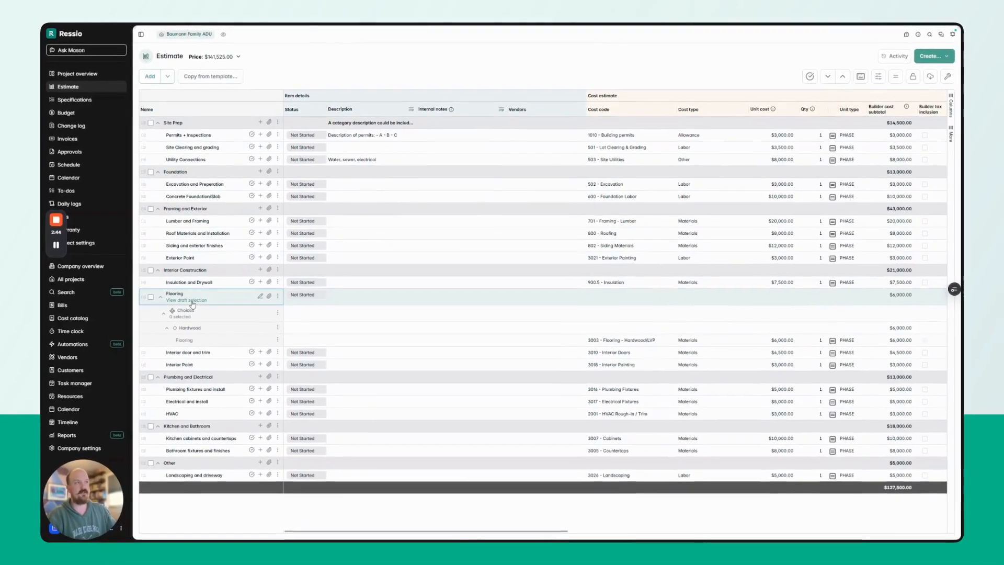
Inspect the Flooring draft selection's settings without changing them, then go to the project schedule.
click(225, 352)
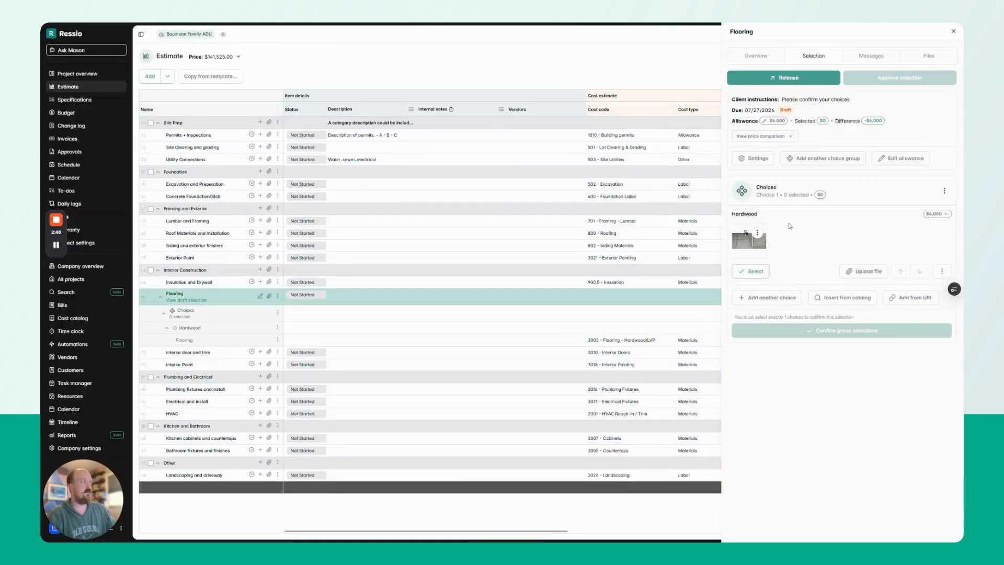
click(756, 158)
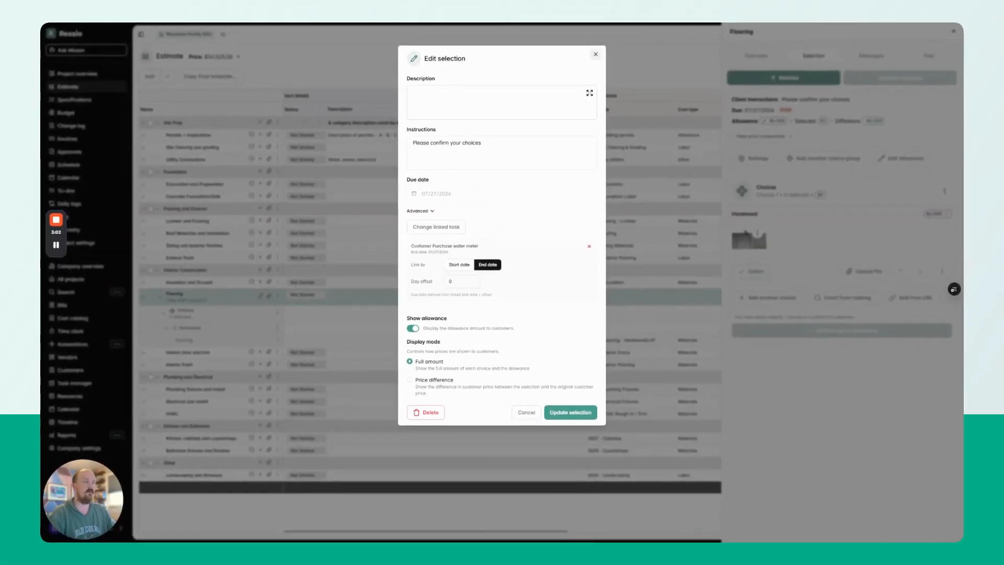
click(596, 55)
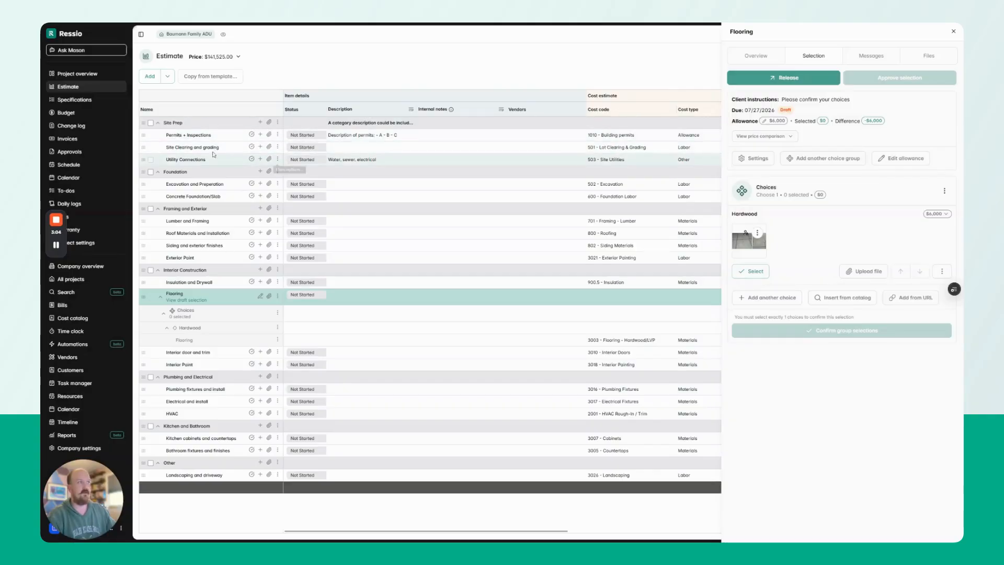
click(78, 169)
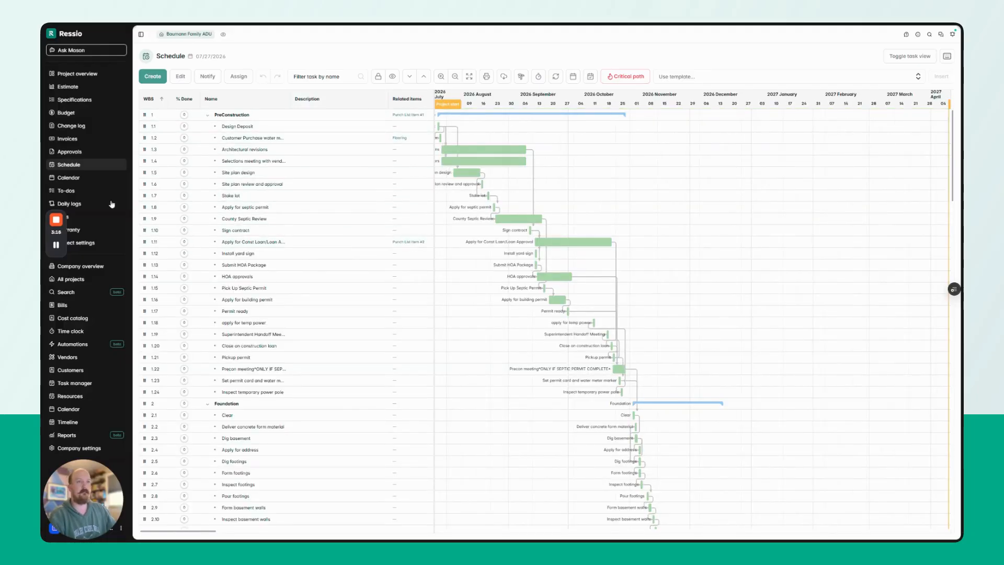
Review Punch List Item #1 in 'Punch List Example (copy)', then go to the project's approvals.
click(83, 192)
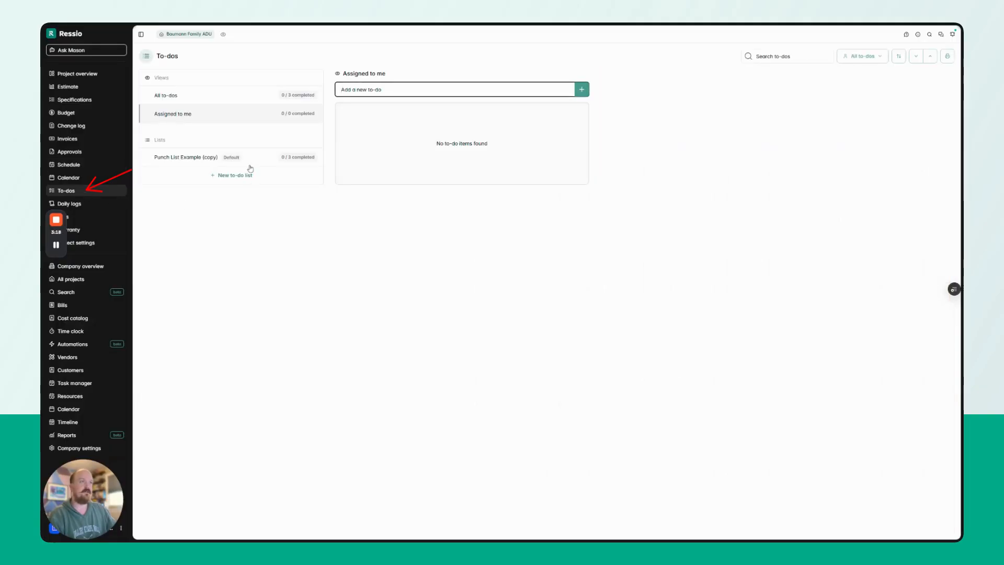
click(252, 159)
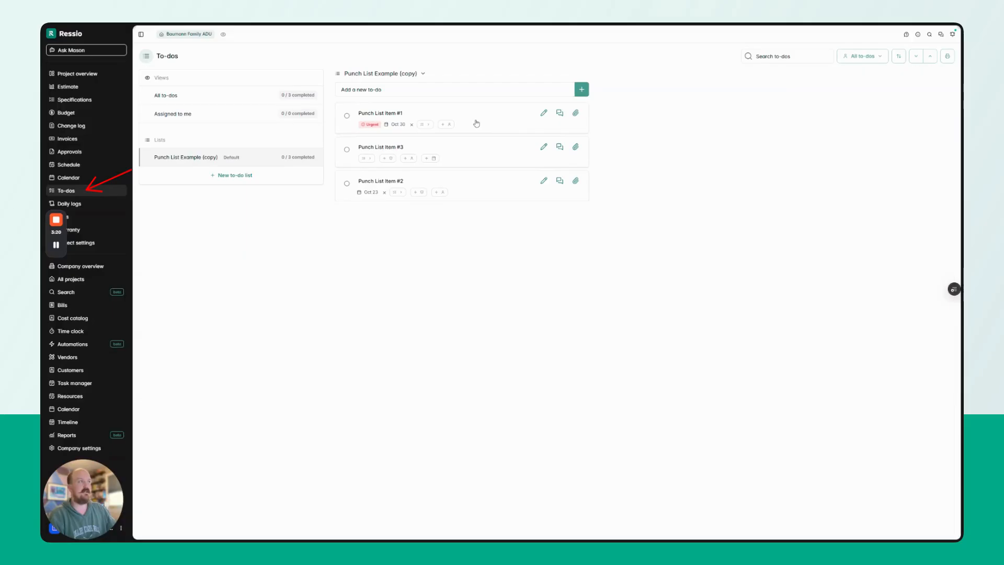
click(476, 123)
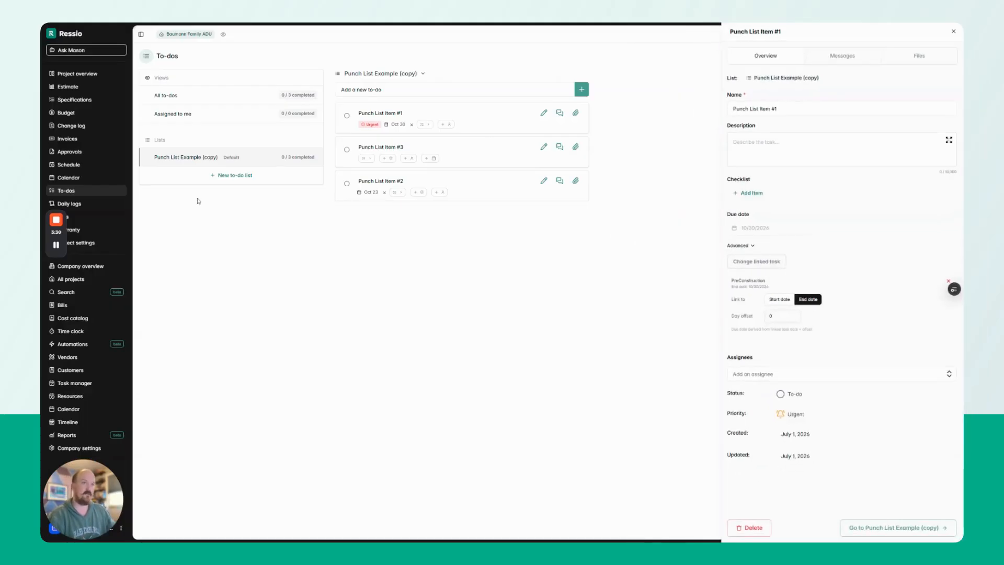
click(79, 154)
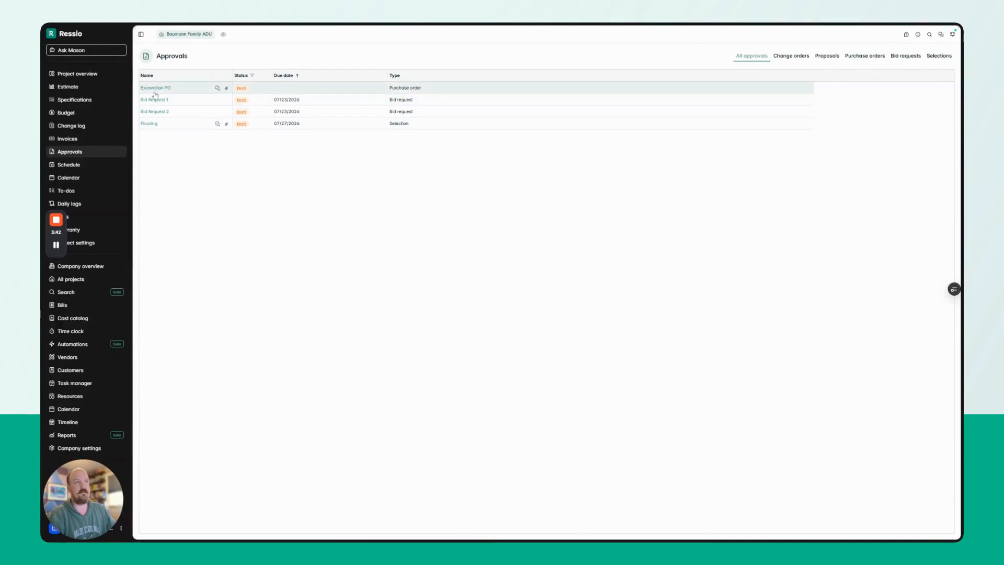
Look over the copied Excavation PO, then go to the project's Files page.
click(155, 89)
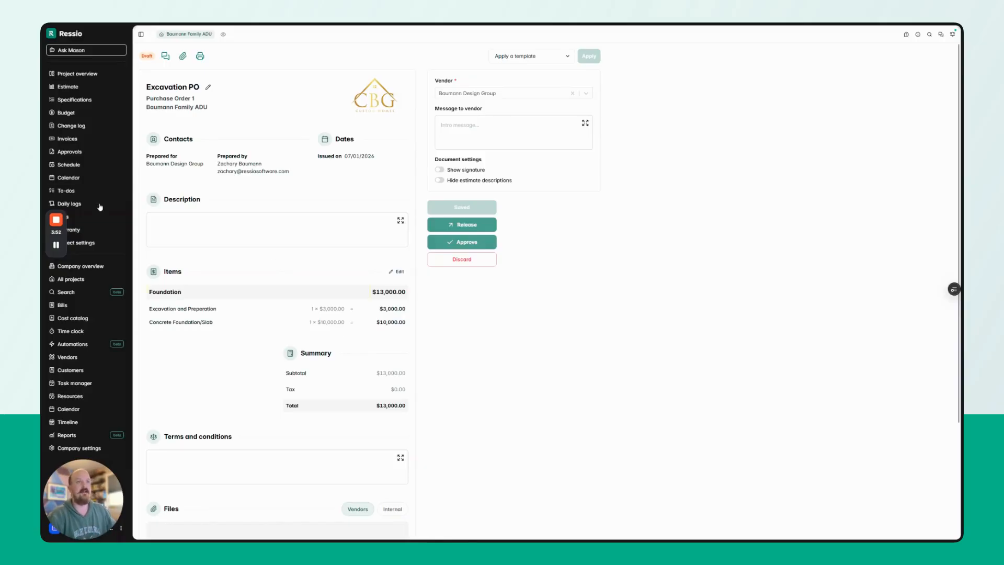
click(94, 222)
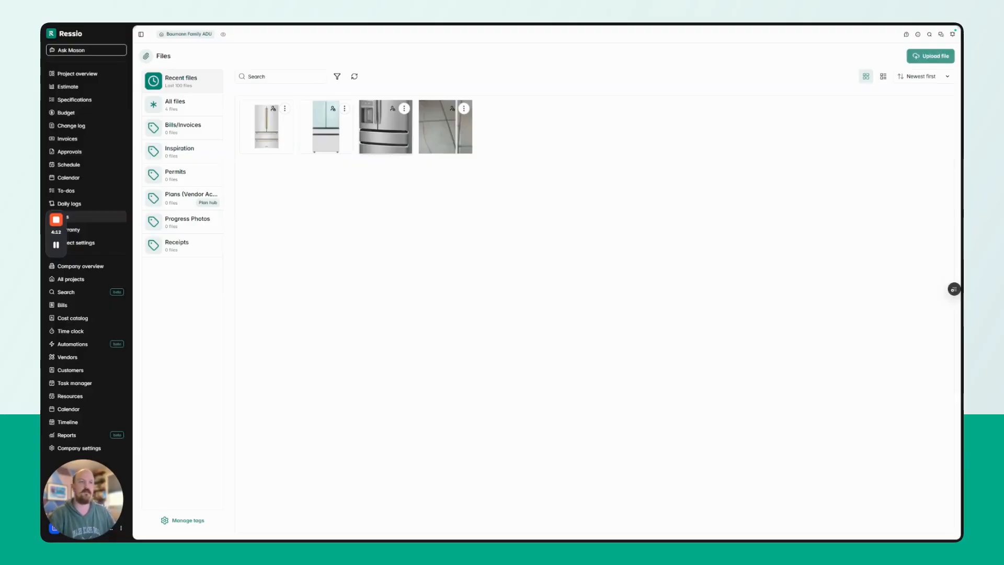
In Project settings, check the Vendor access settings, then the Customer permissions.
click(116, 238)
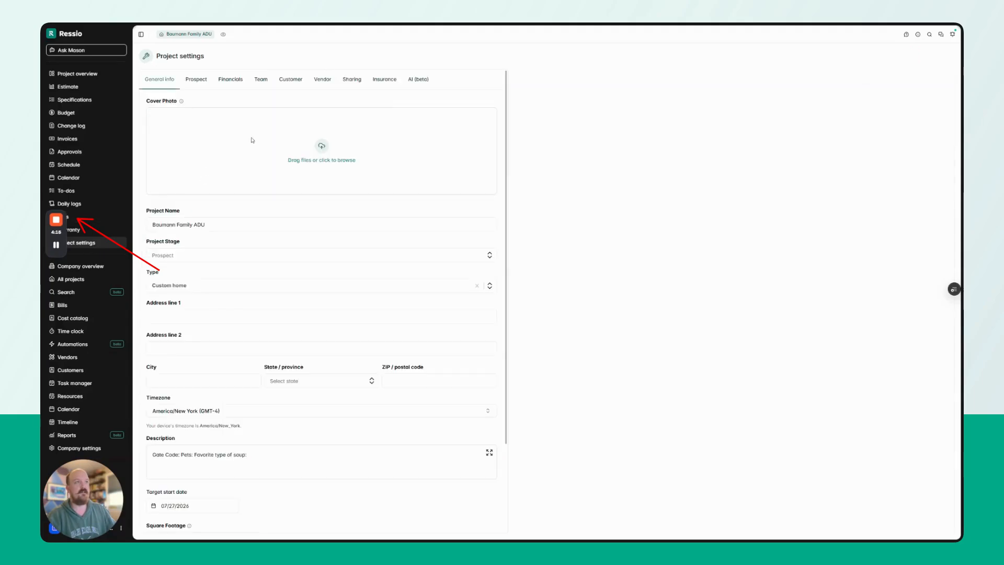
click(323, 80)
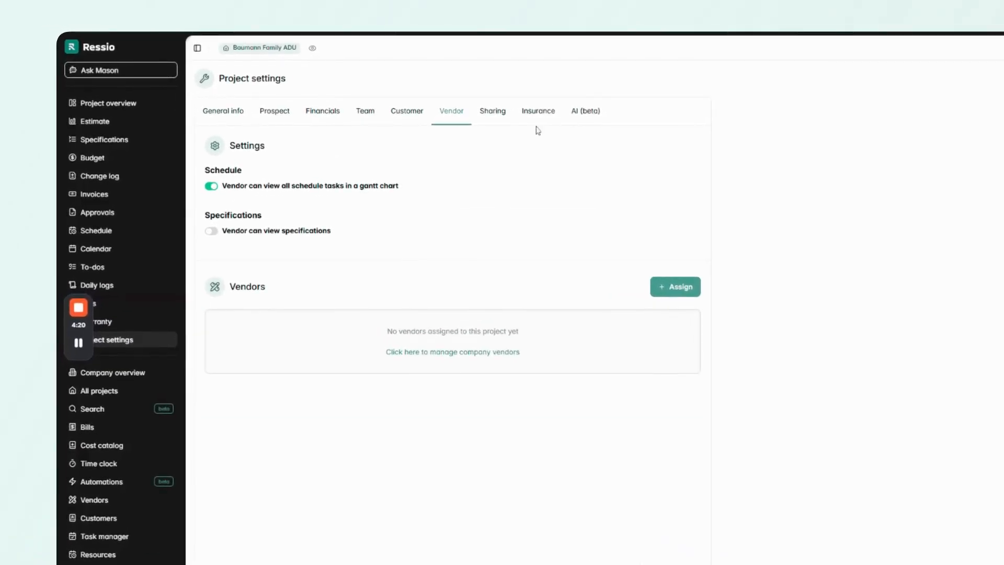
click(398, 117)
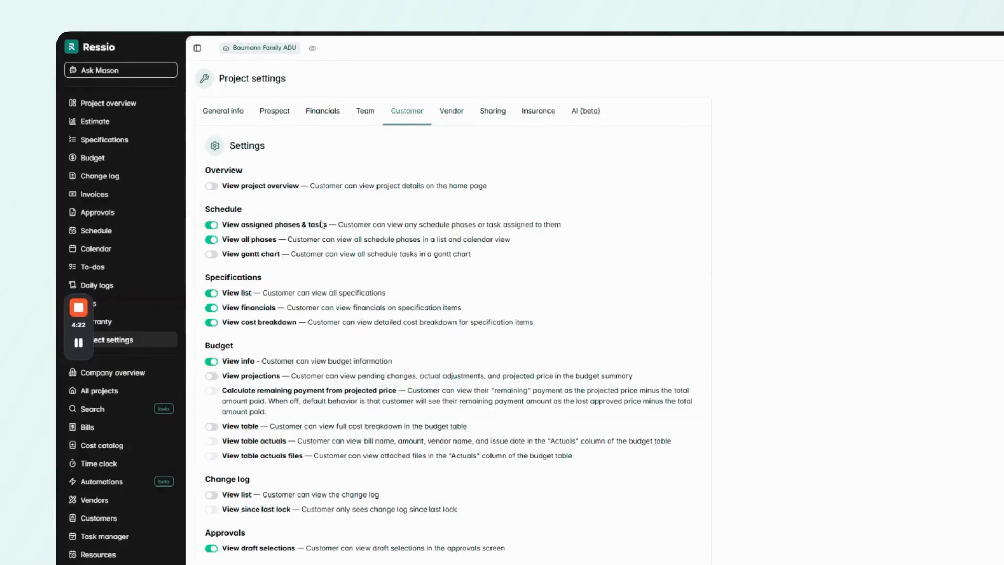